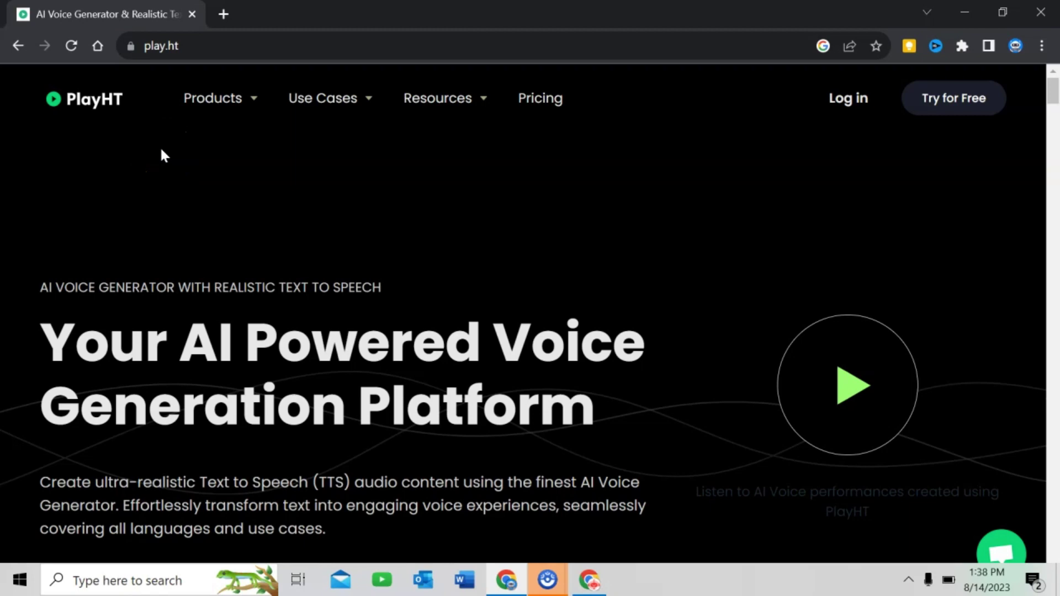
Start a free PlayHT account and sign up with Google
click(958, 101)
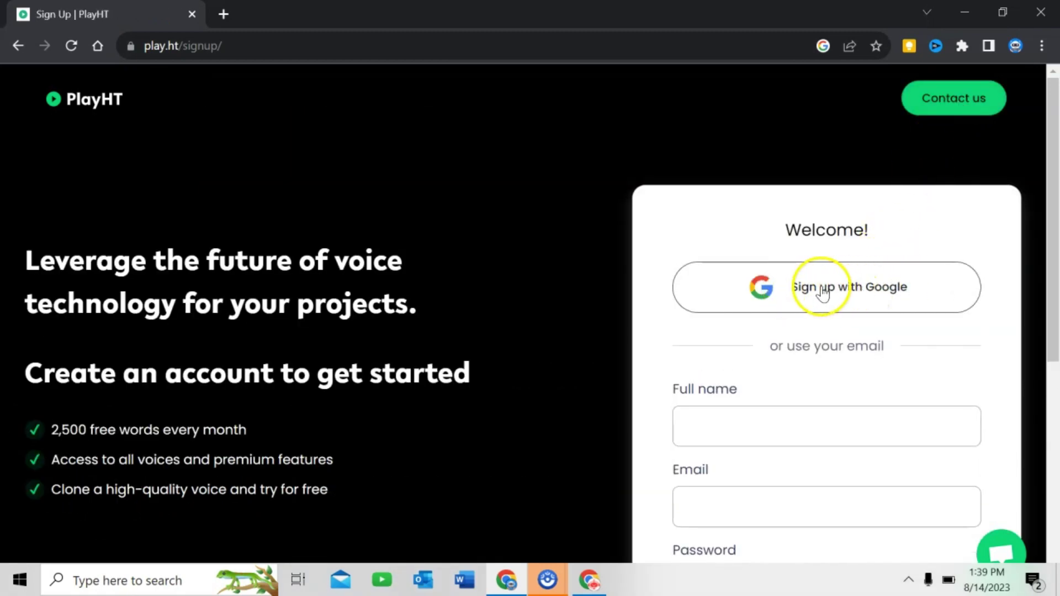
click(820, 294)
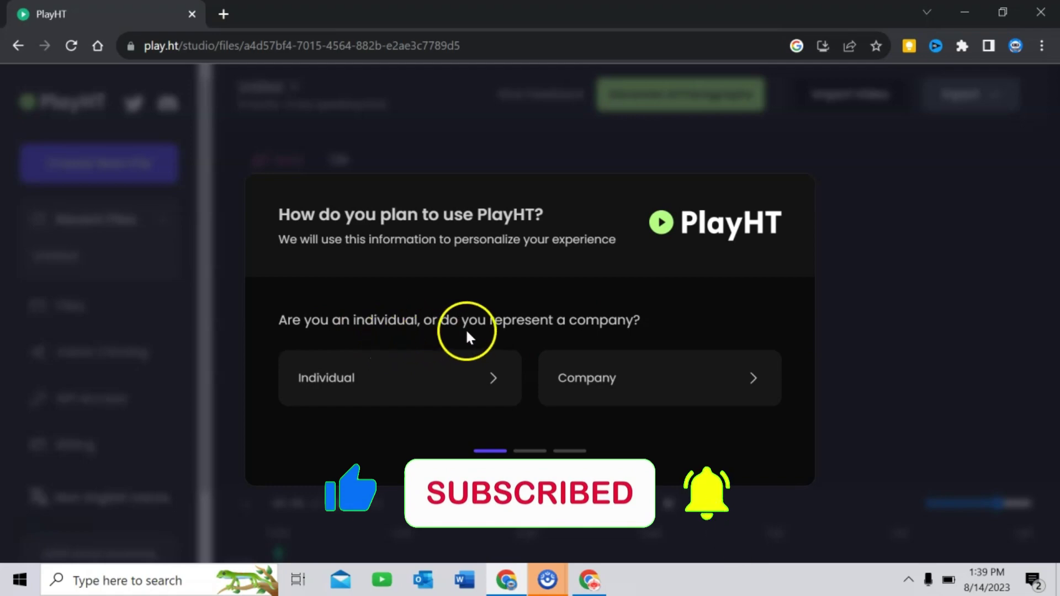
Answer the onboarding survey as an Individual making Videos for YouTube
click(328, 378)
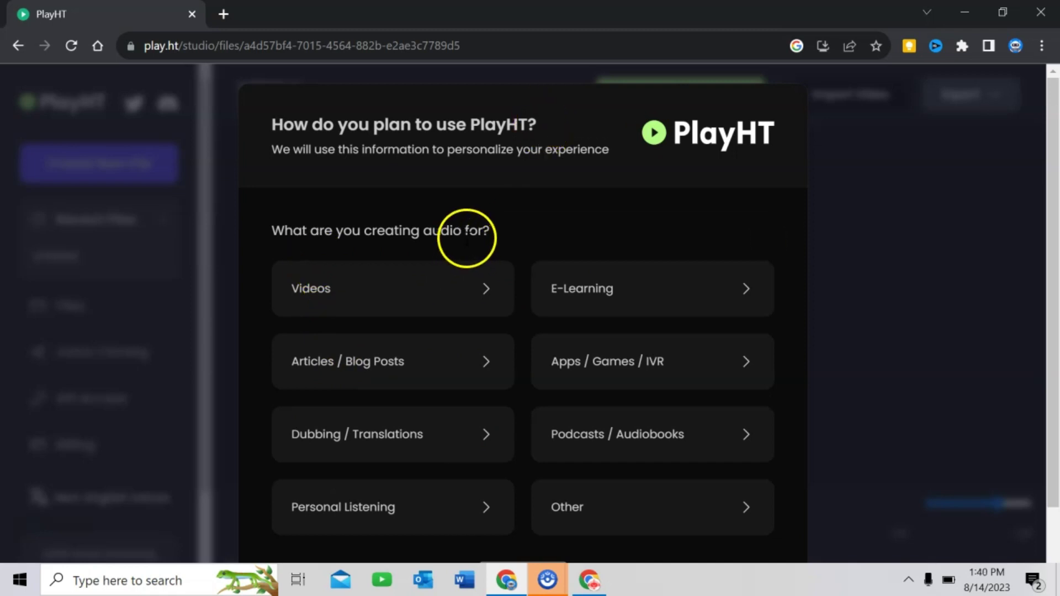
click(432, 286)
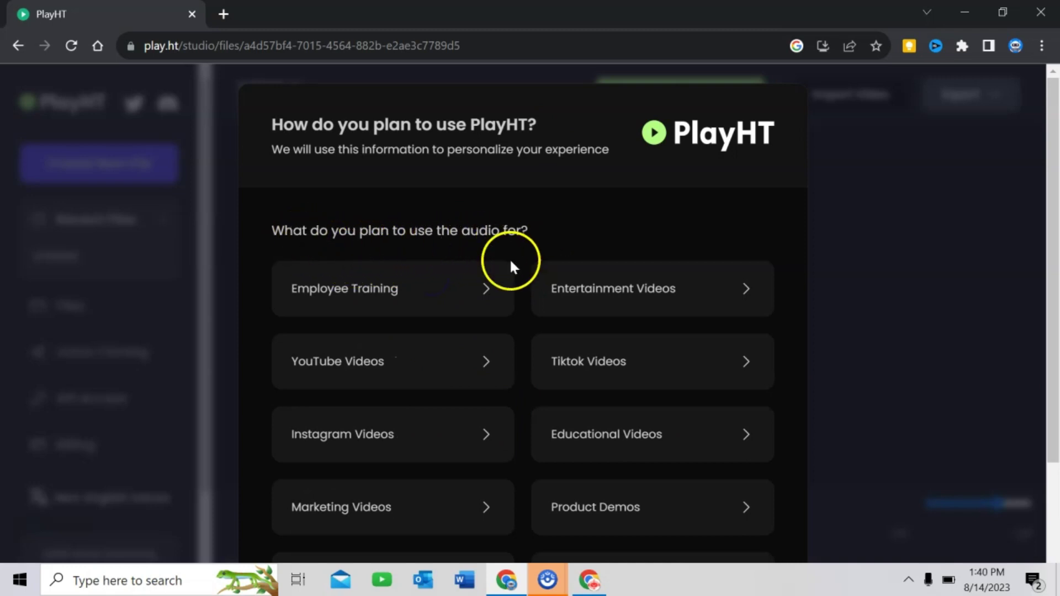
click(371, 357)
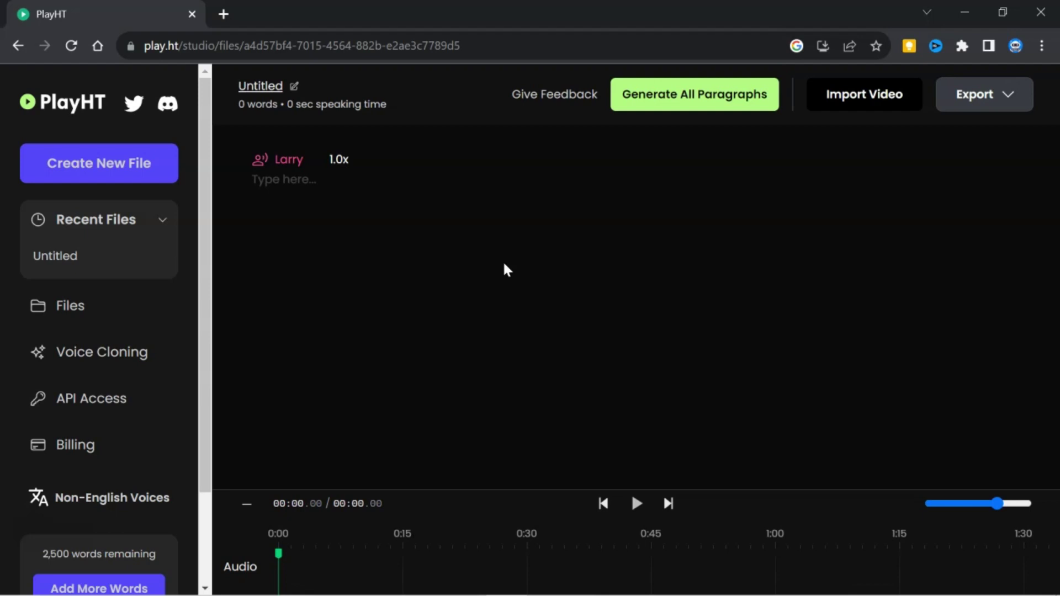
Paste 'Today is the independence day of Pakistan' into the paragraph and generate its audio in Larry's voice
click(407, 244)
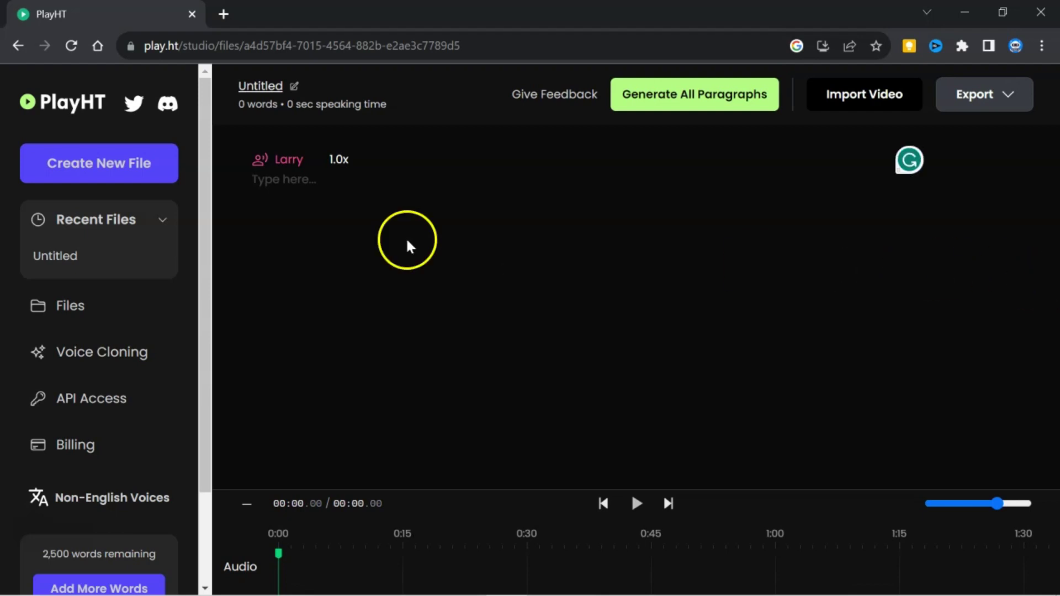
text(Today is the independence day of Pakistan)
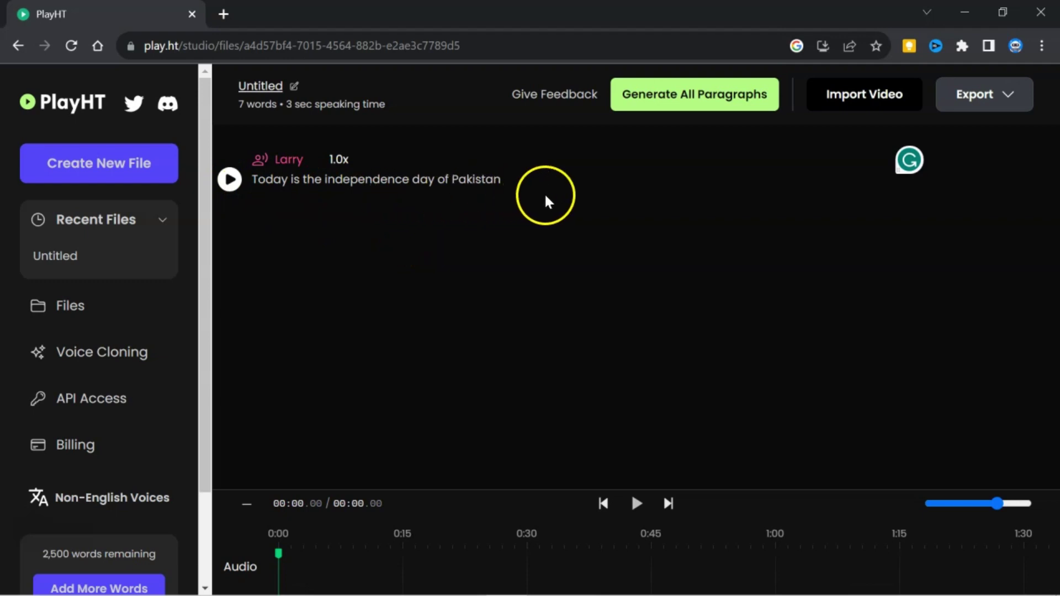
click(230, 184)
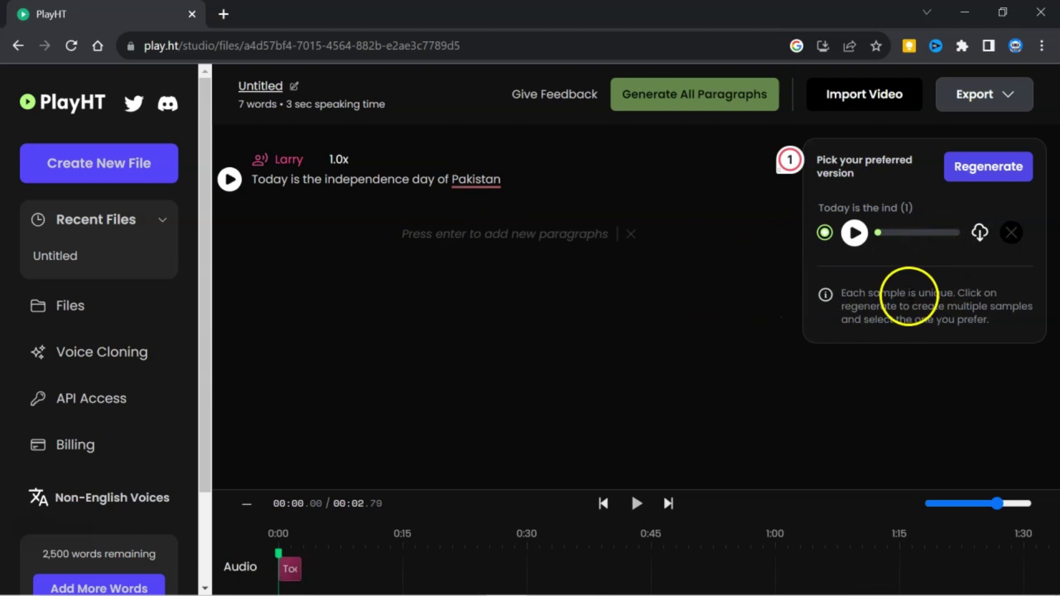
Play back the generated sample, then bring up the Select AI Model voice list
click(856, 234)
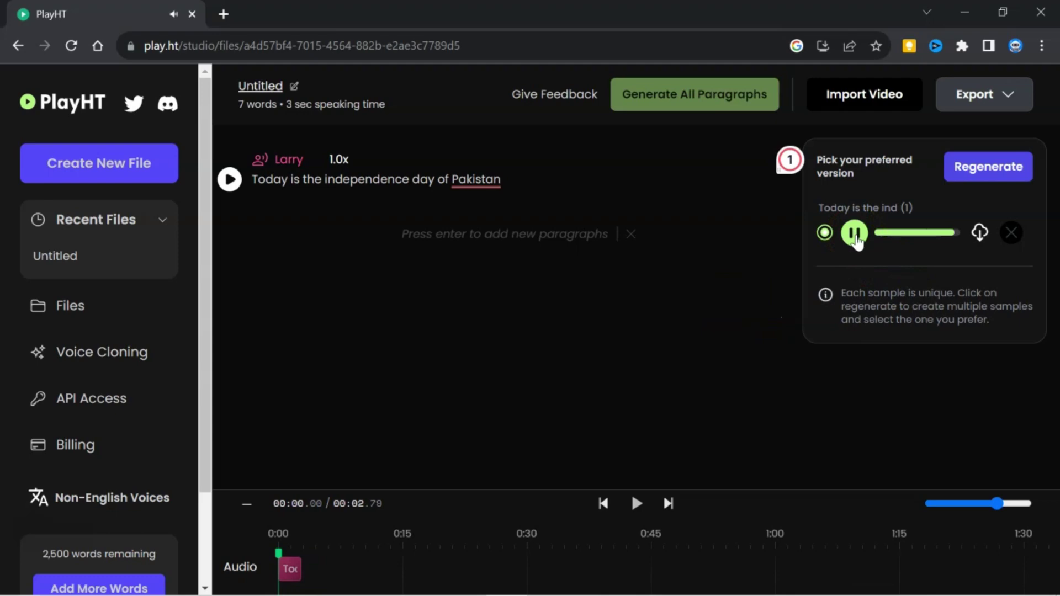
click(288, 158)
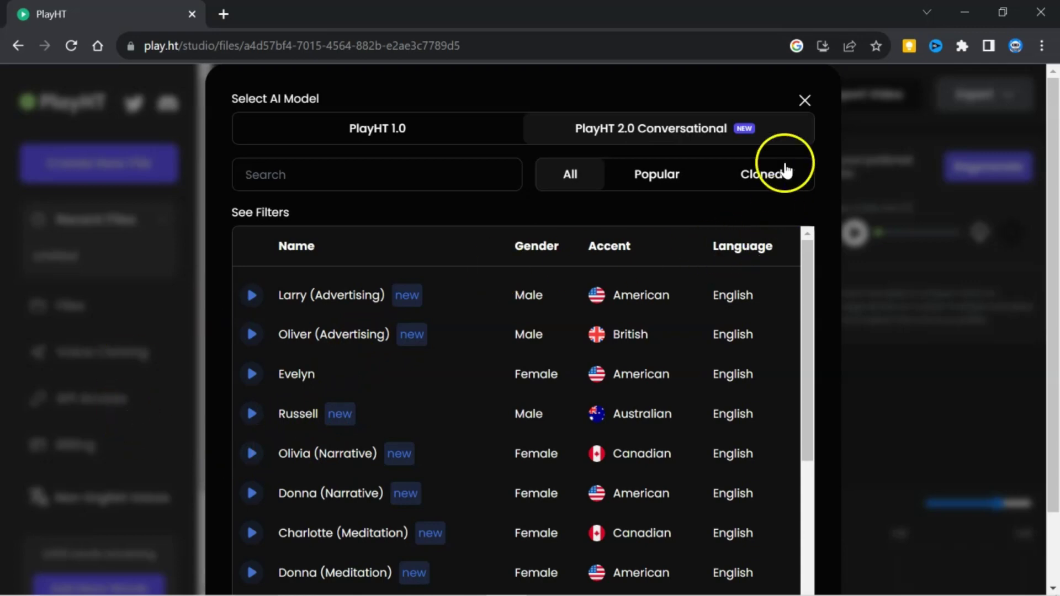
Close the Select AI Model dialog, keeping Larry as the voice
click(805, 100)
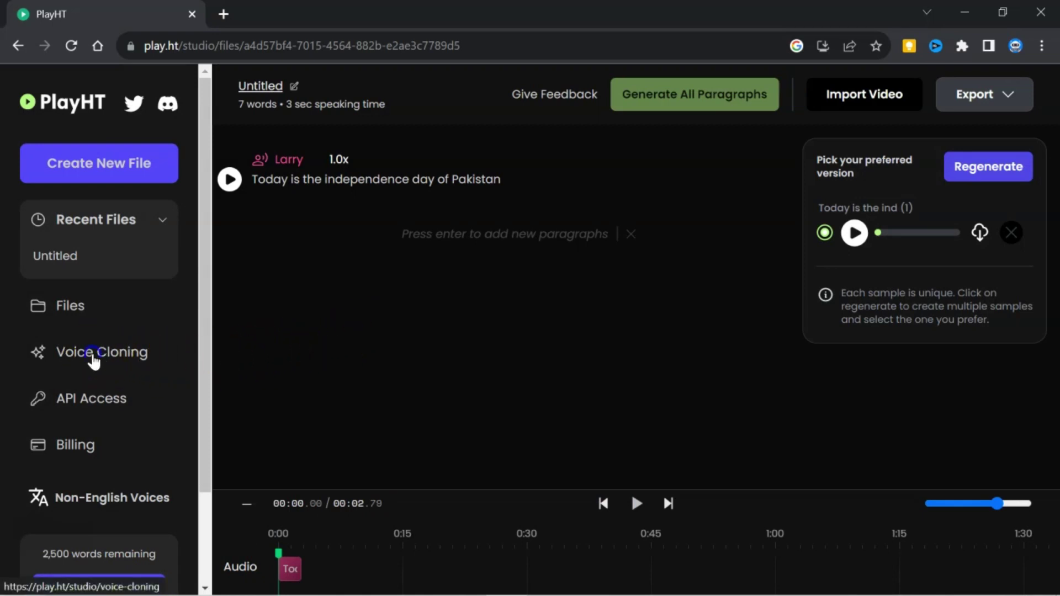
Go to Voice Cloning and start creating a new clone
click(93, 361)
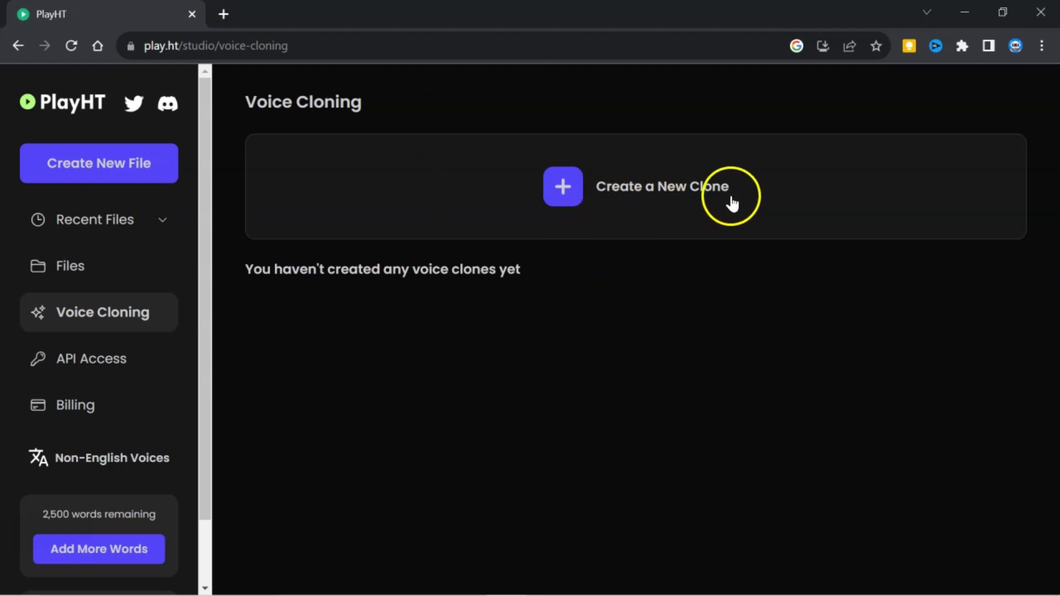
click(565, 186)
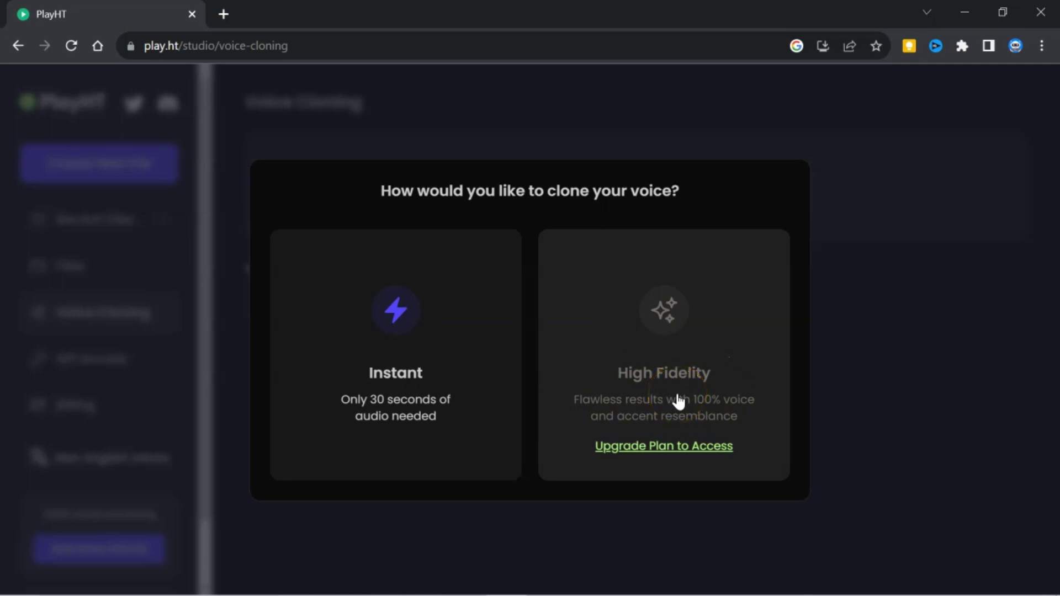
Begin an instant clone named Sandhu with gender set to Male
click(404, 325)
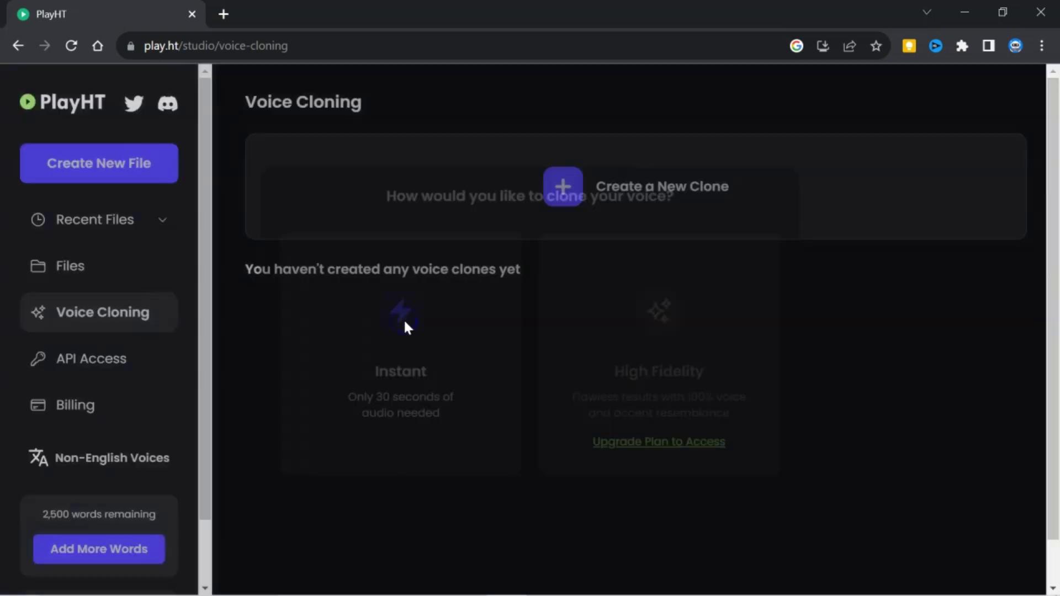
click(549, 172)
click(370, 205)
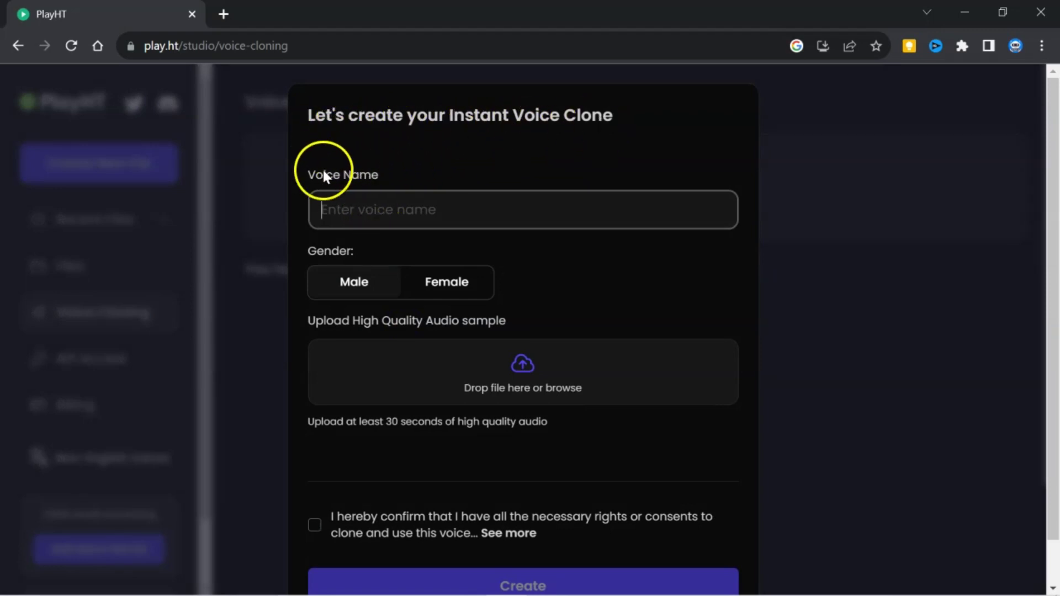
text(Sandhu)
click(371, 286)
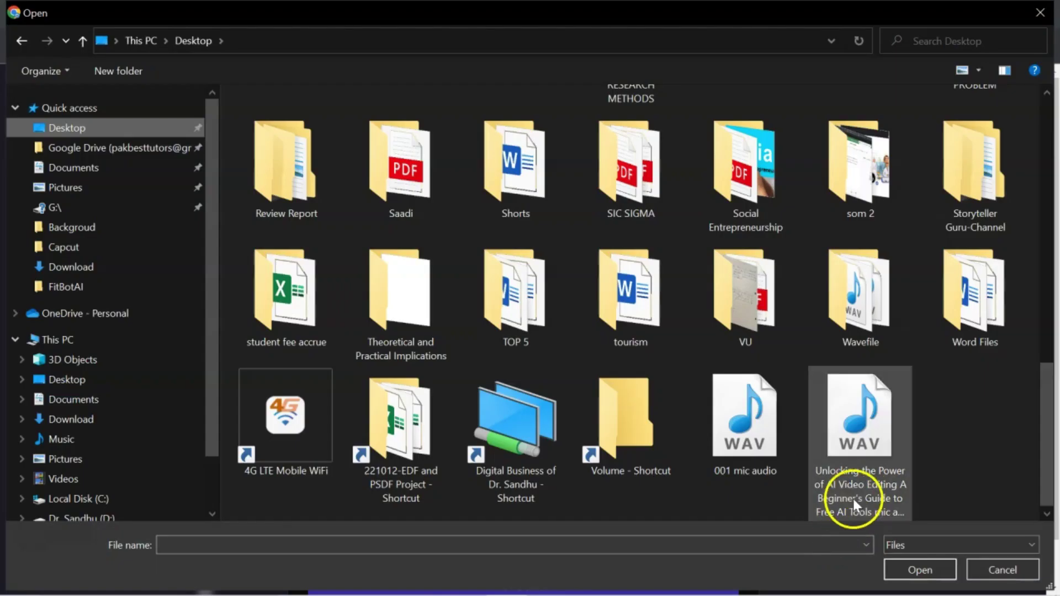
Attach '001 mic audio.wav' from the Desktop as the clone's voice sample
double_click(736, 441)
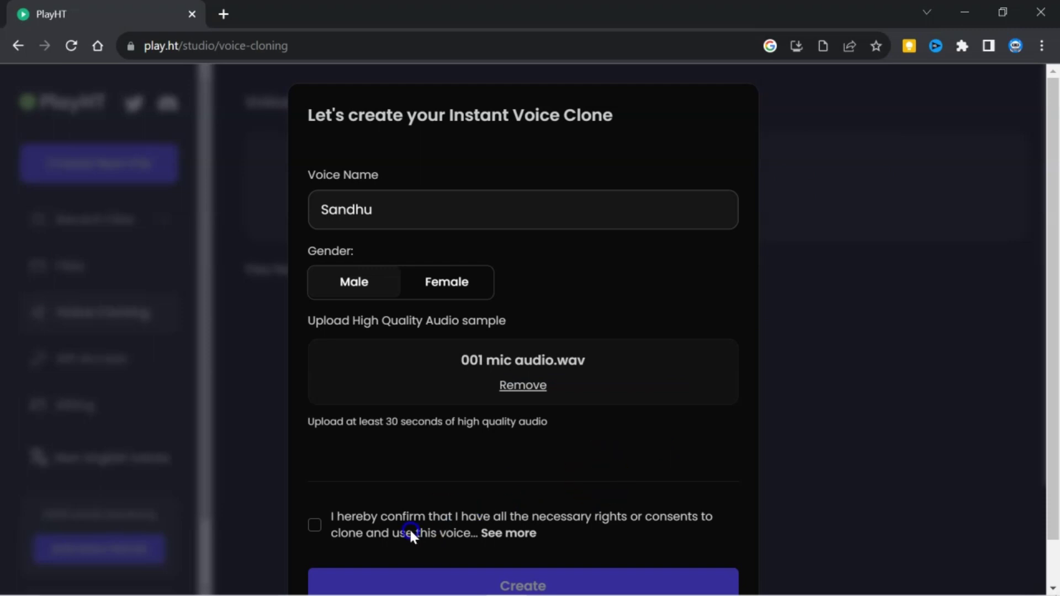
Confirm rights to the voice and create the Sandhu clone
click(312, 528)
scroll(463, 497, down, 1)
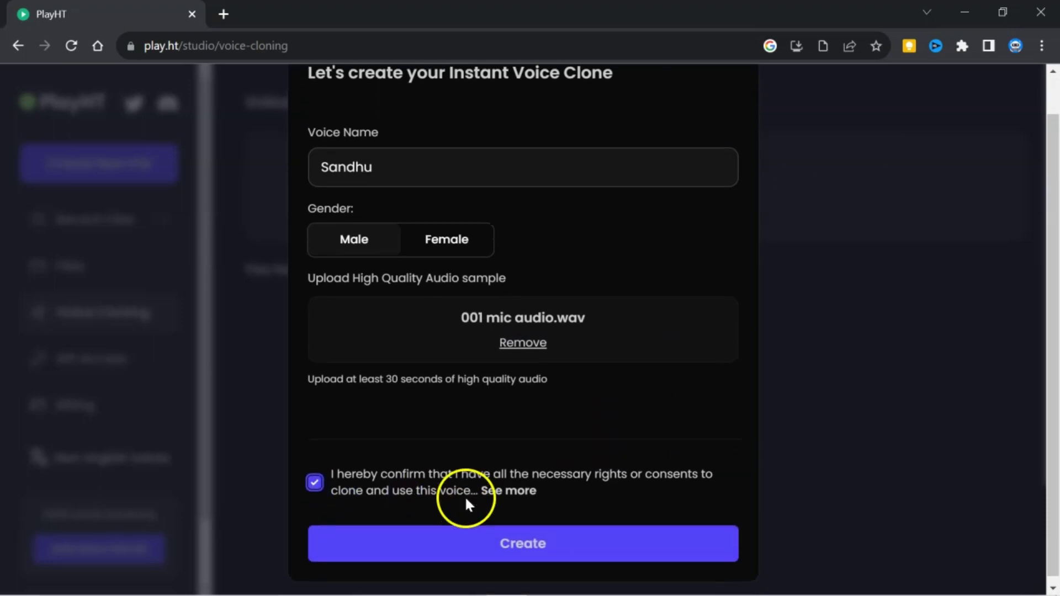
click(528, 556)
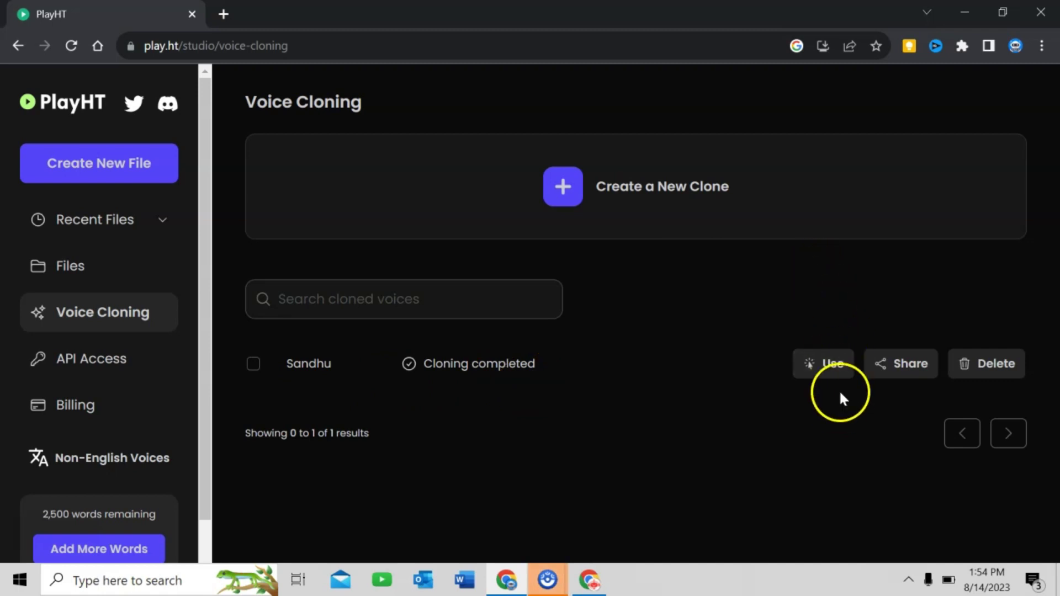
Use Sandhu in a new file and generate 'Today is the independence day of Pakistan. I am very happy today'
click(832, 364)
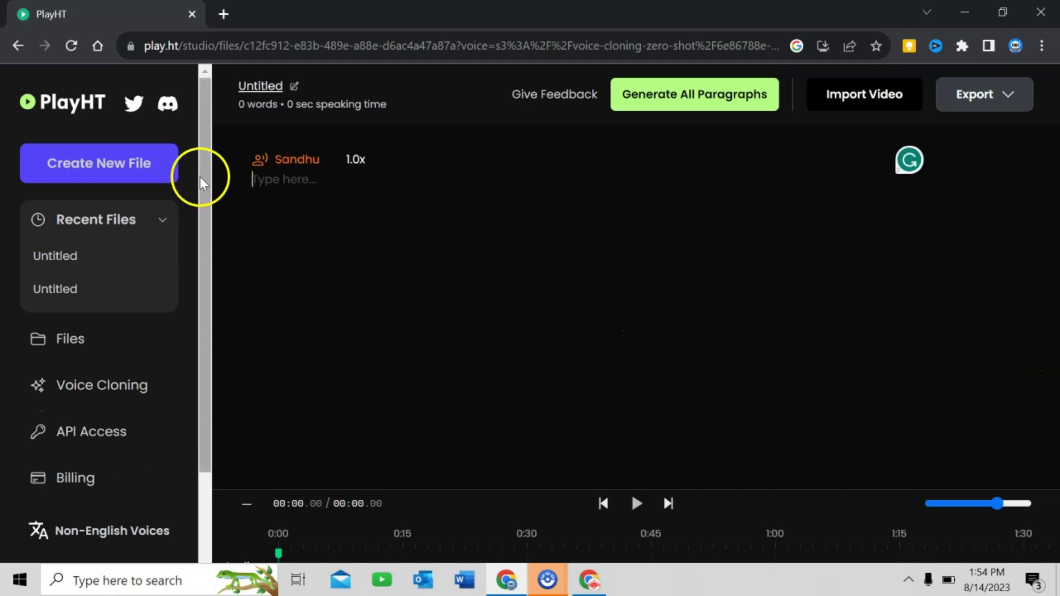
click(253, 184)
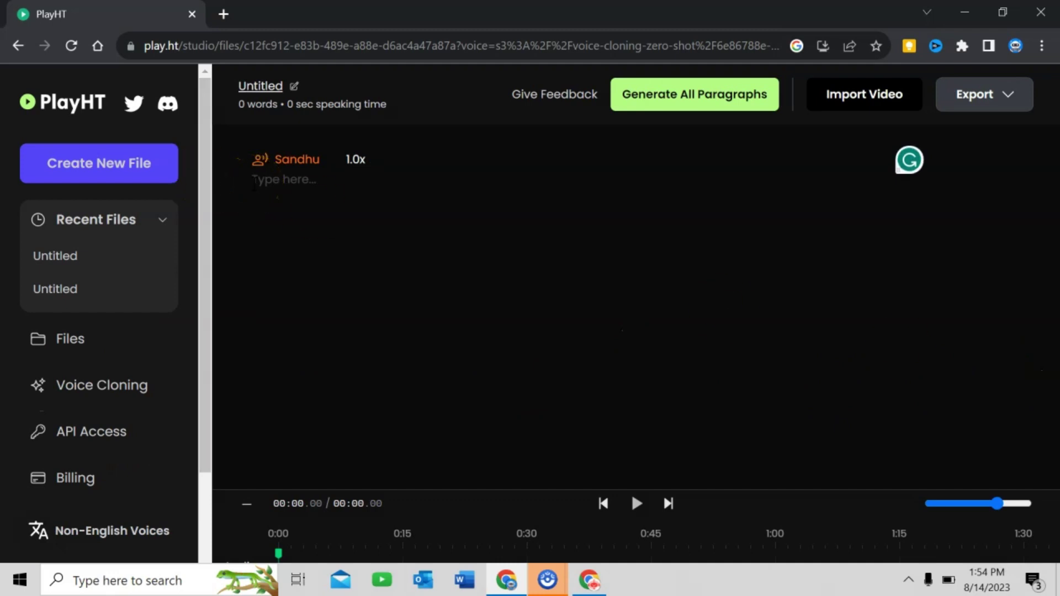
text(Today is the independence day of Pakistan. I am very happy today)
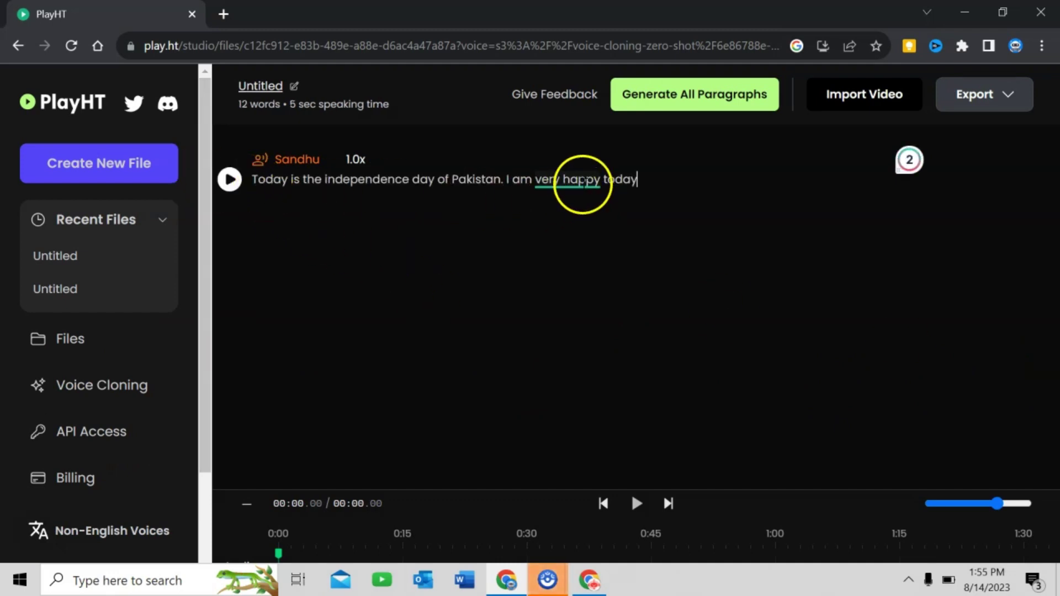
click(230, 179)
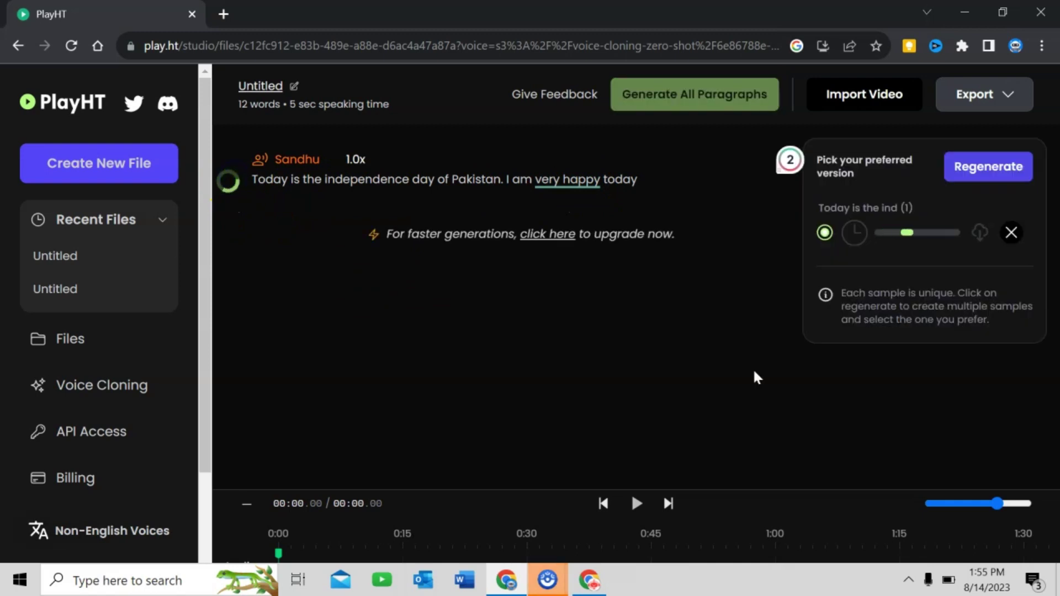
click(753, 377)
click(482, 307)
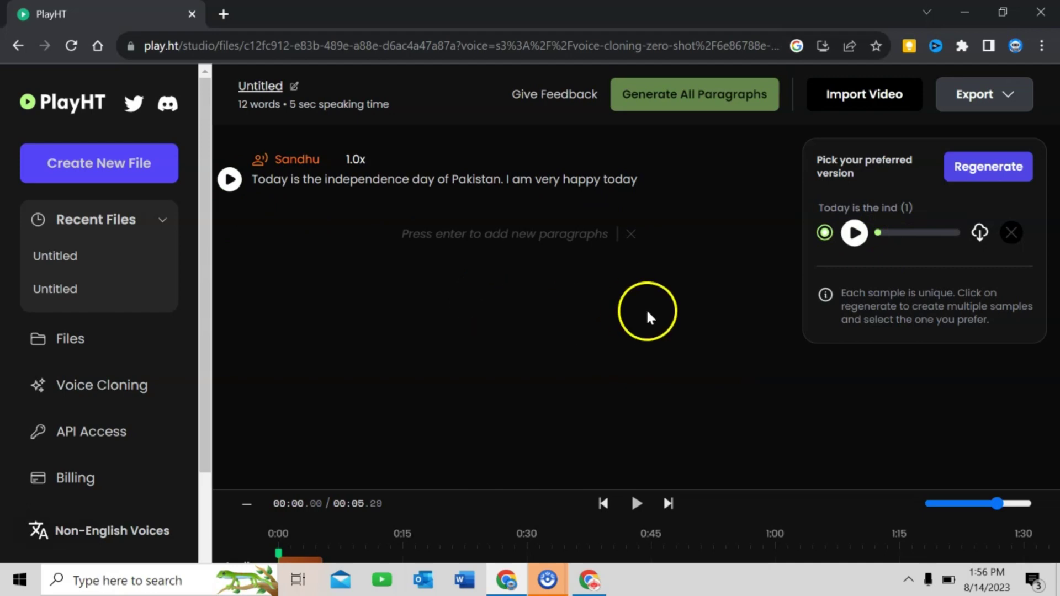
Play back the 5.29-second Sandhu sample and download it to the computer
click(857, 235)
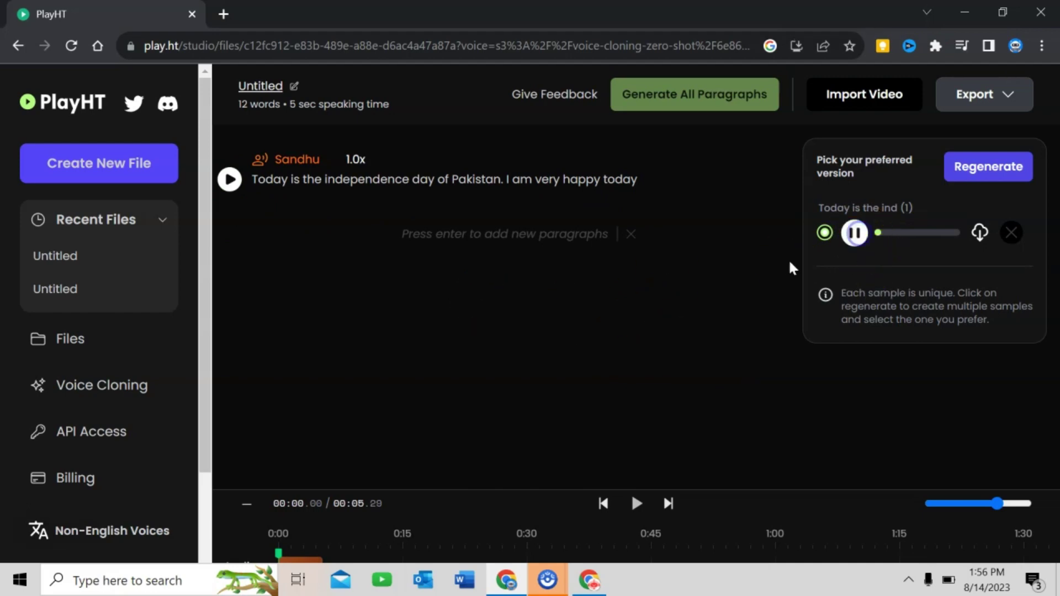
click(737, 284)
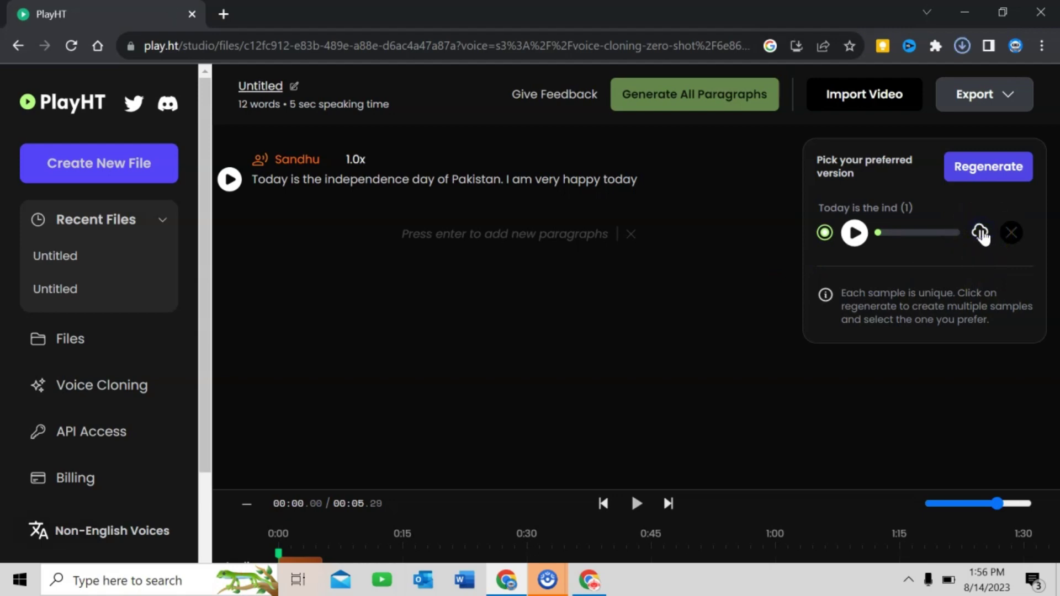
click(437, 342)
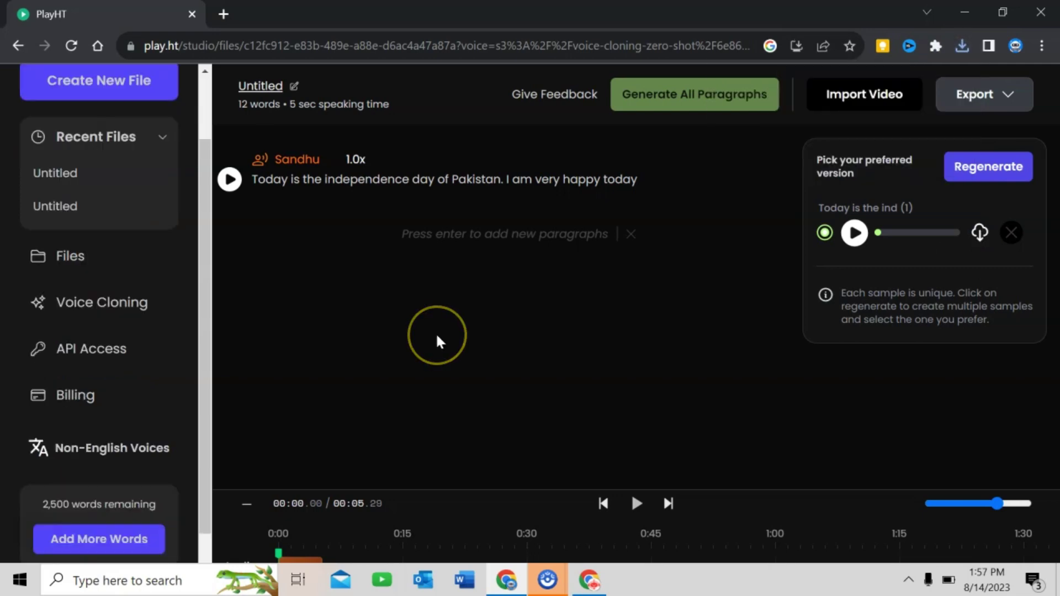